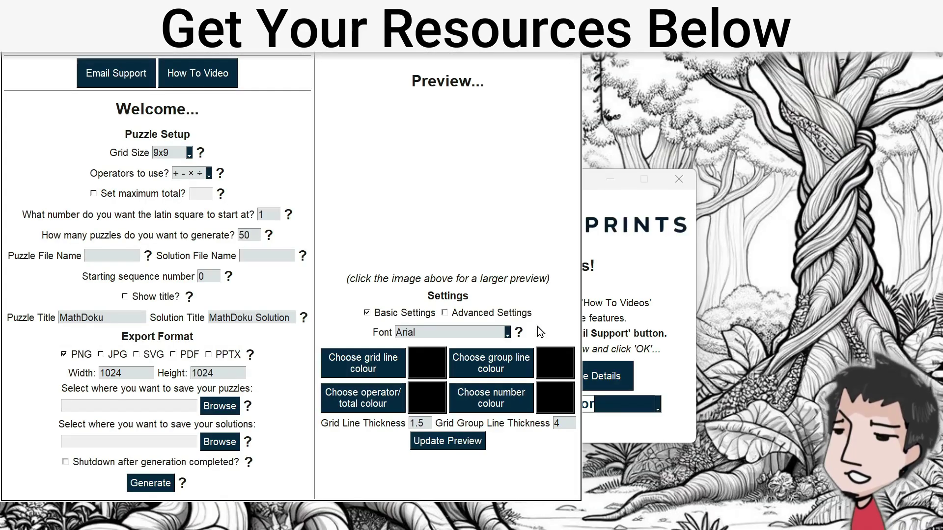
# Set the grid size to 6x6 and limit the puzzle operators to addition (+) only.
pyautogui.moveTo(290, 10); pyautogui.dragTo(505, 45)
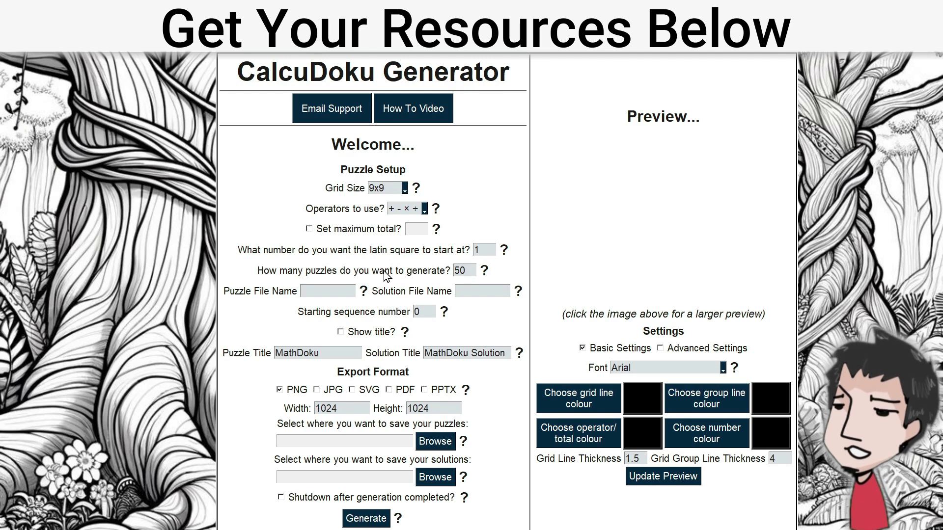
pyautogui.click(404, 194)
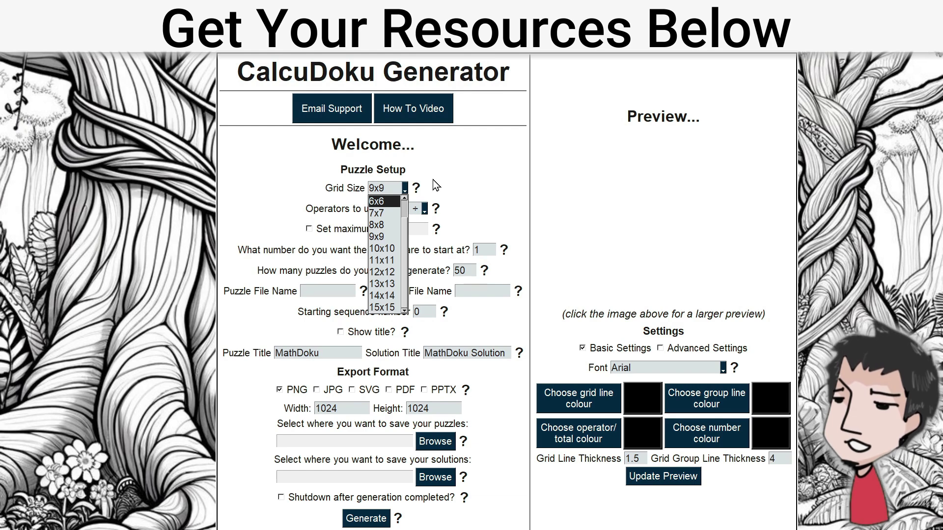
pyautogui.click(382, 207)
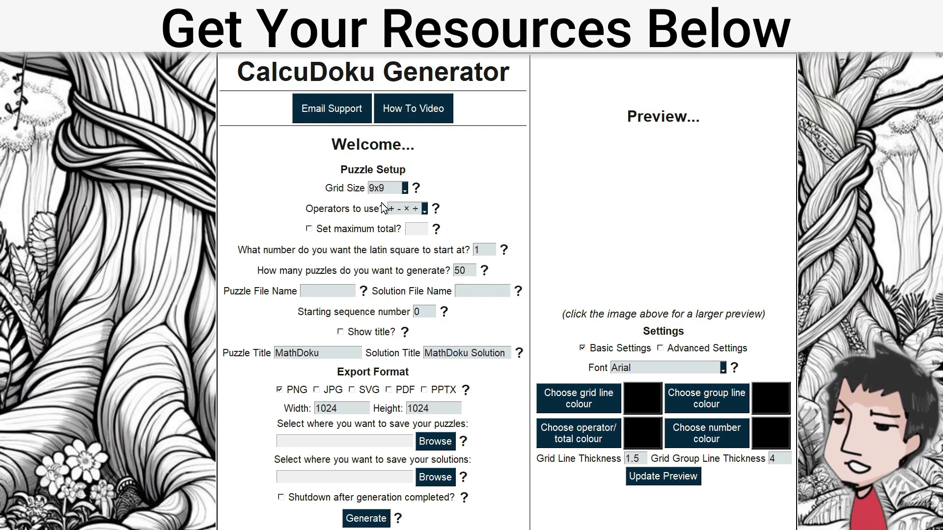
pyautogui.click(405, 189)
pyautogui.click(391, 312)
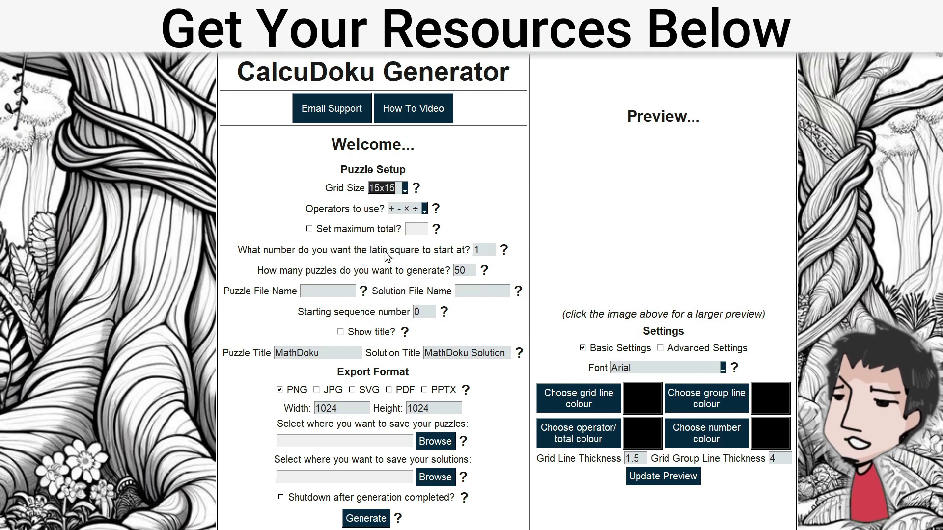
pyautogui.click(407, 189)
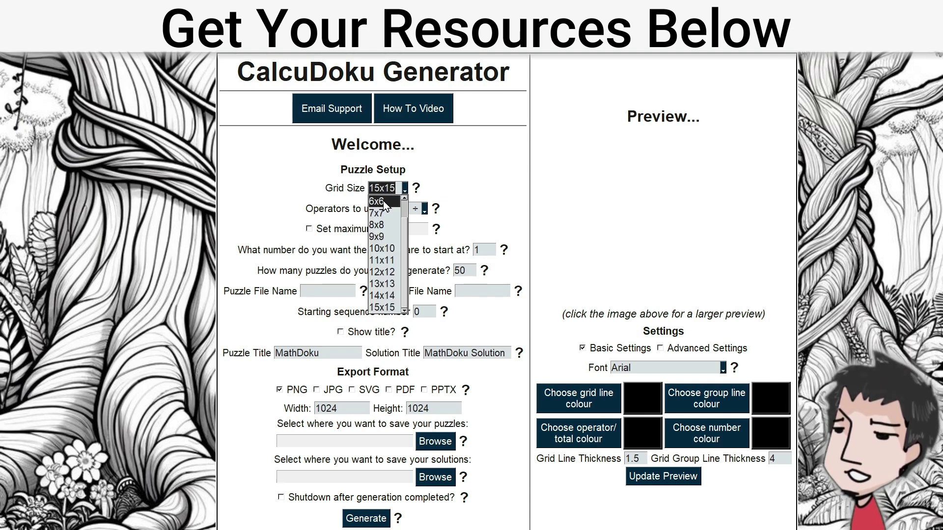
pyautogui.click(385, 203)
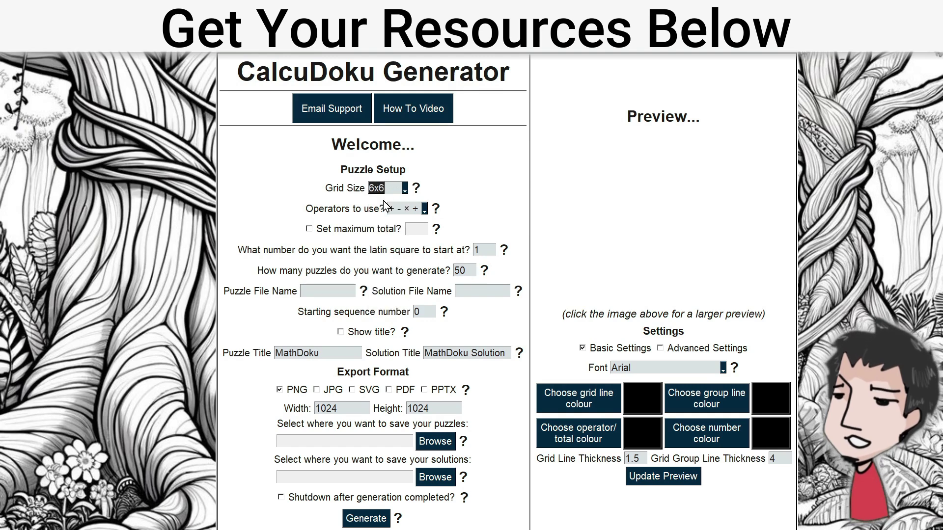
pyautogui.click(425, 210)
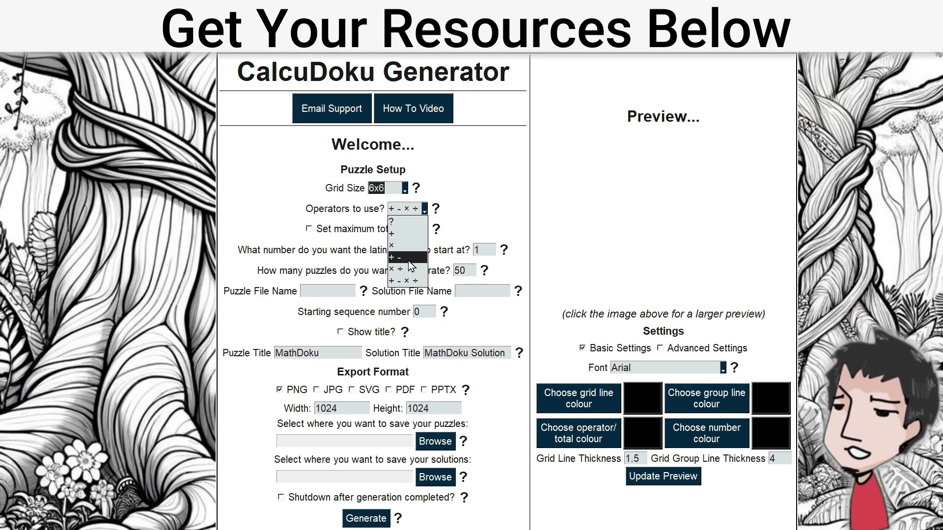
pyautogui.click(405, 235)
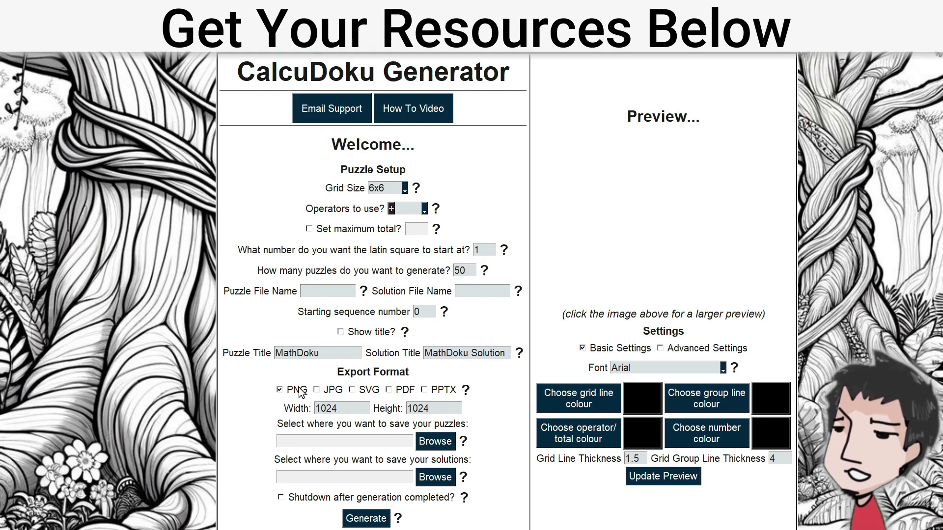
# Switch the export format to PDF and title the puzzles 'Kids Logic Puzzle'.
pyautogui.click(389, 391)
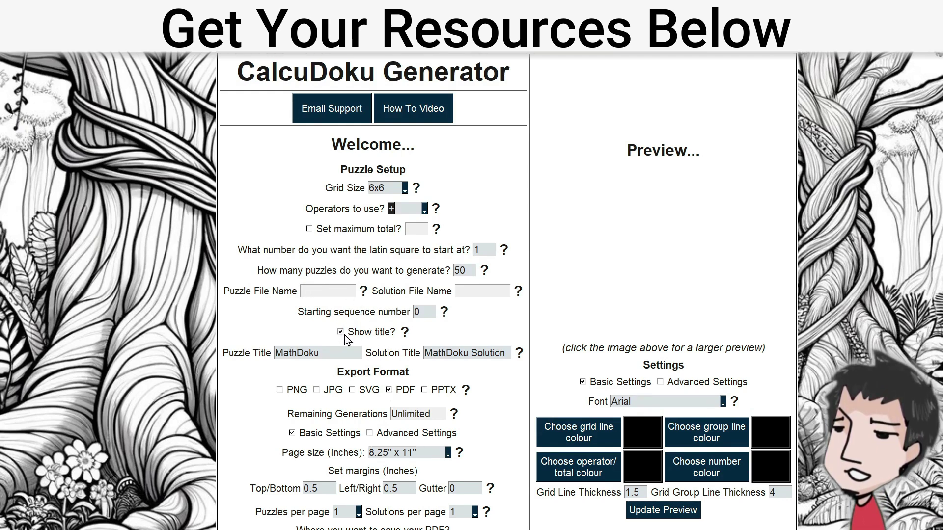
pyautogui.doubleClick(318, 354)
pyautogui.write('K')
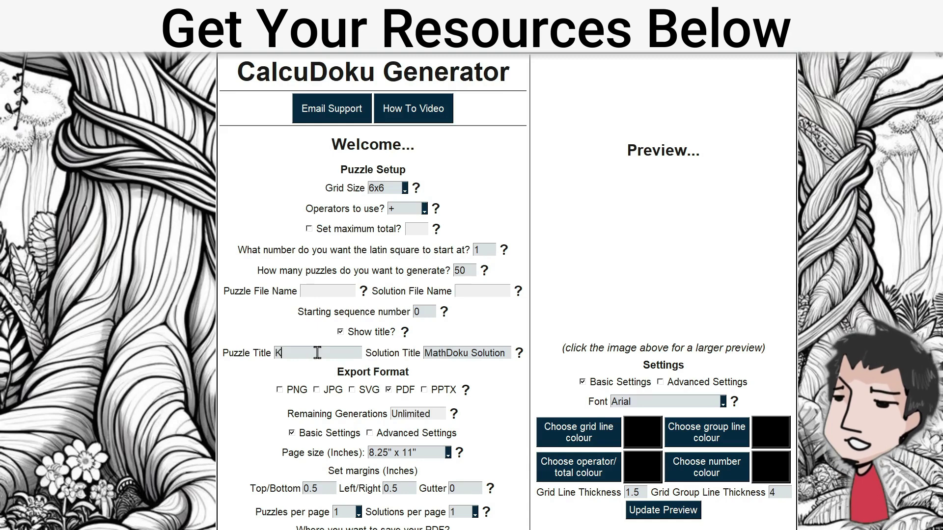
pyautogui.write('ids Logic')
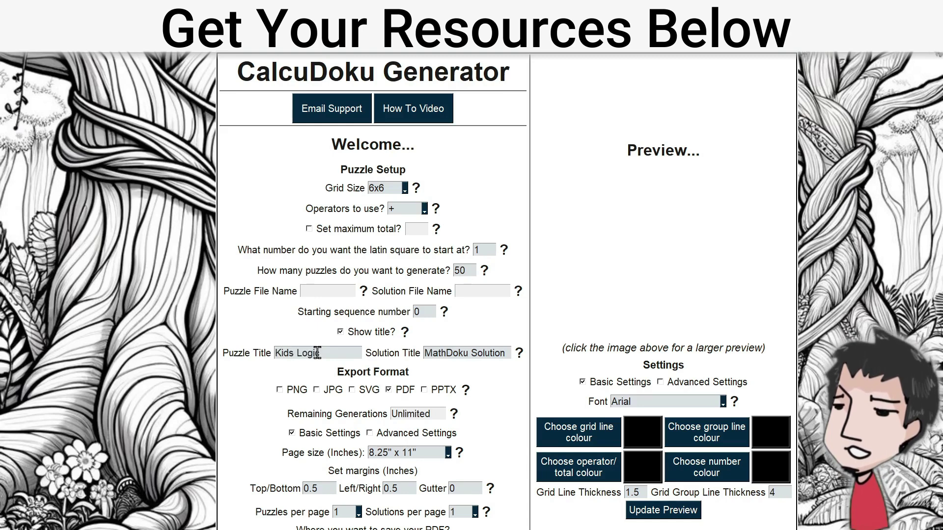
pyautogui.write(' Puzz')
pyautogui.press('BackSpace')
pyautogui.press('BackSpace')
pyautogui.press('BackSpace')
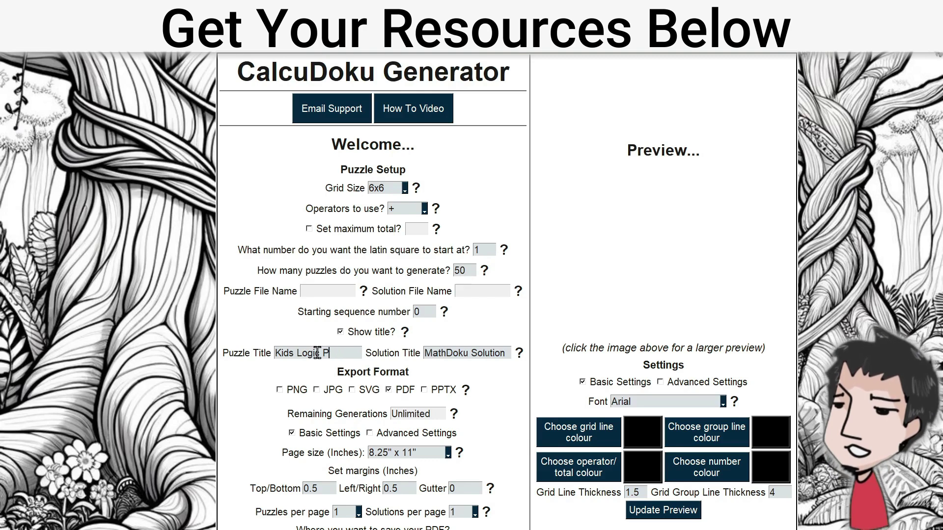
pyautogui.write('uzzle')
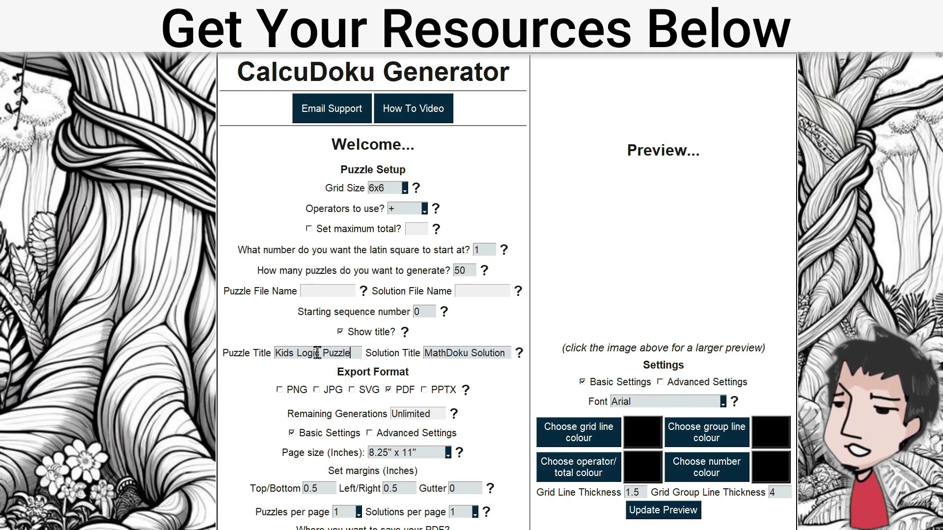
# Change the solution title from the MathDoku wording to 'Solutions'.
pyautogui.moveTo(470, 351); pyautogui.dragTo(415, 346)
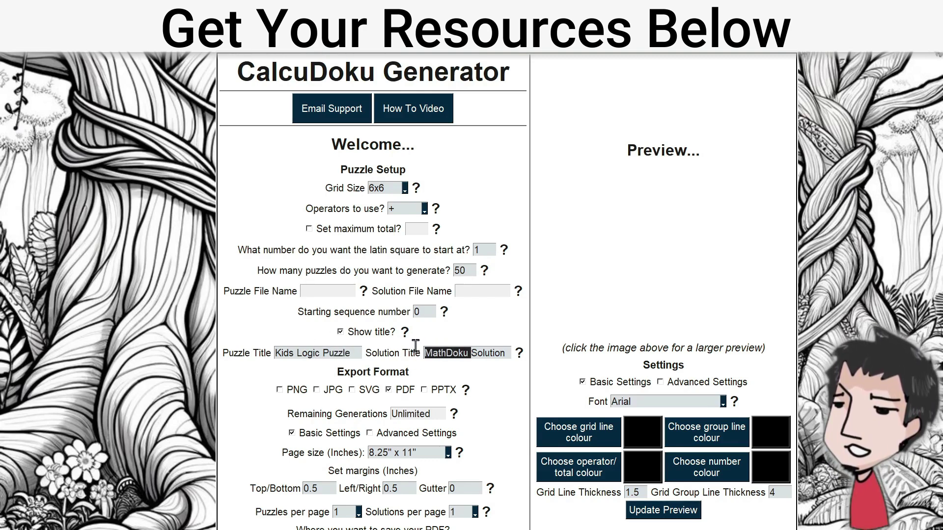
pyautogui.press('BackSpace')
pyautogui.click(479, 356)
pyautogui.write('a')
pyautogui.press('BackSpace')
pyautogui.write('s')
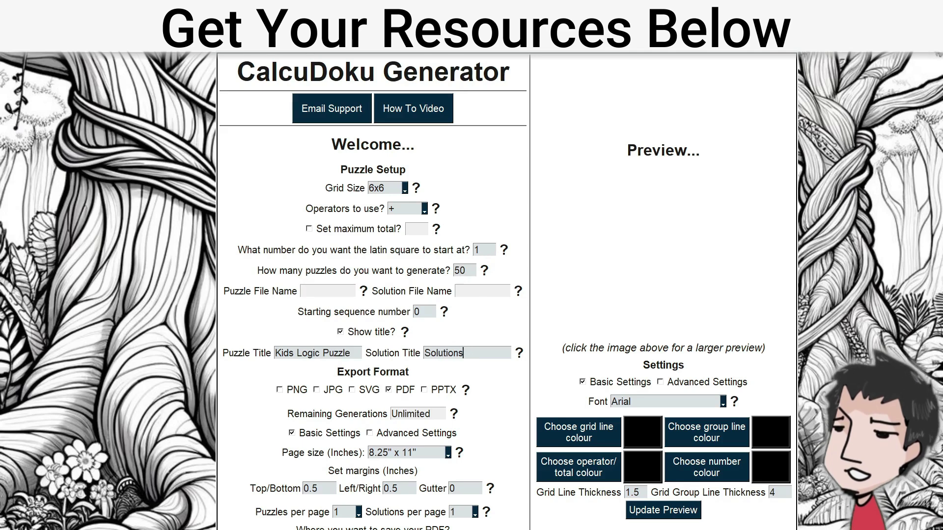
# Lay out one puzzle and four solutions per page, keeping Arial as the font.
pyautogui.scroll(-1, 484, 197)
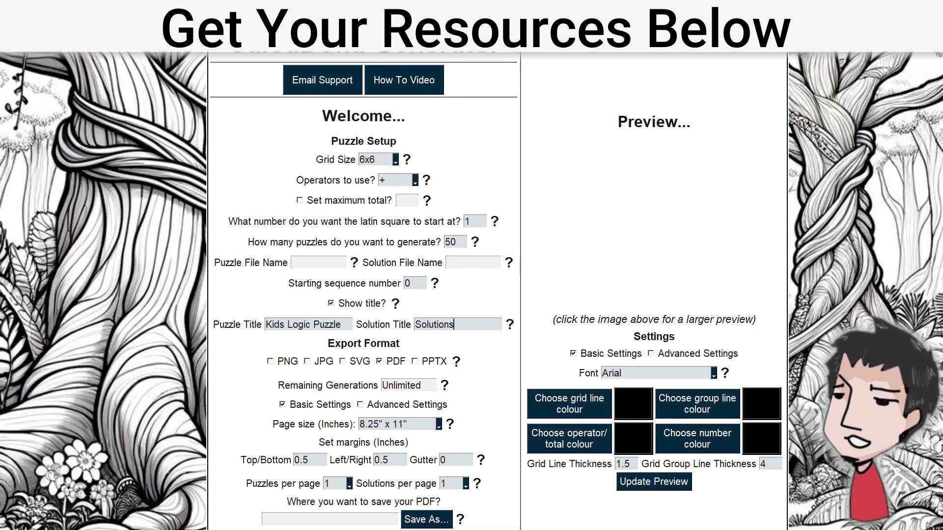
pyautogui.scroll(-1, 496, 290)
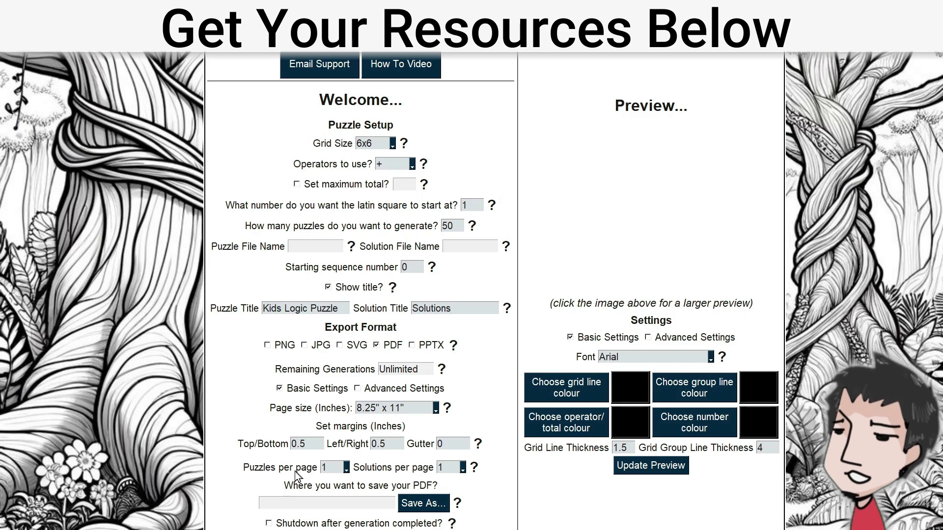
pyautogui.click(344, 471)
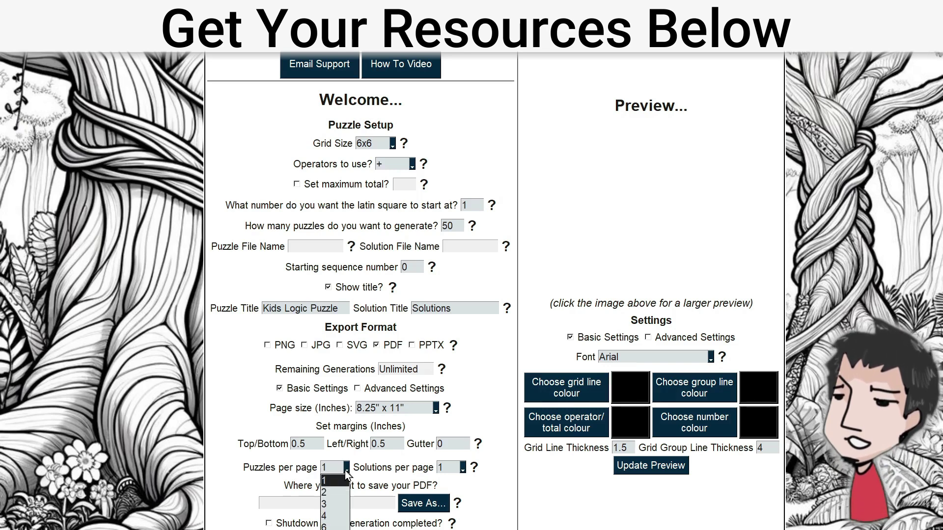
pyautogui.click(326, 481)
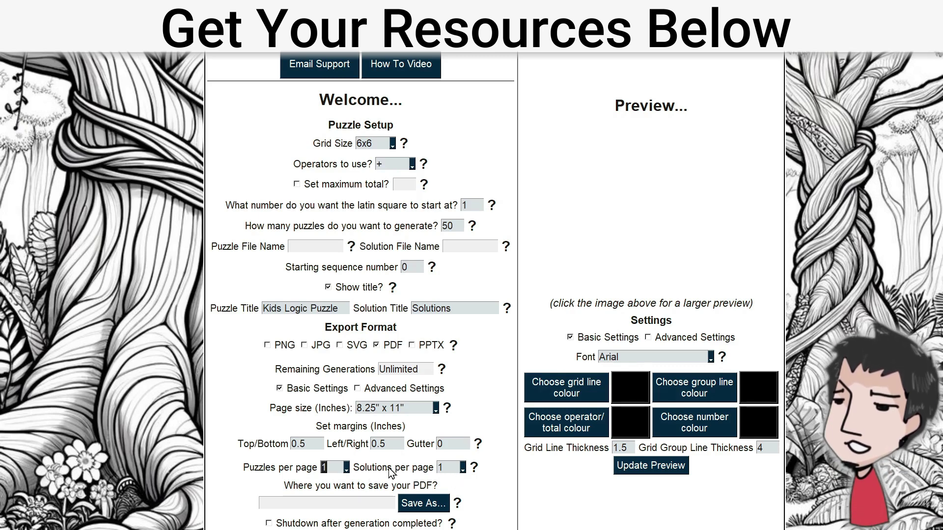
pyautogui.click(463, 469)
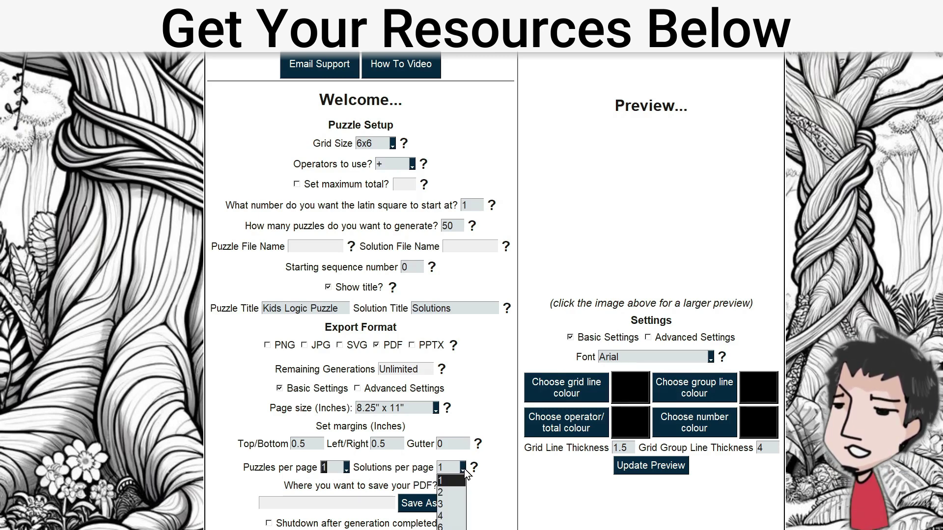
pyautogui.click(457, 517)
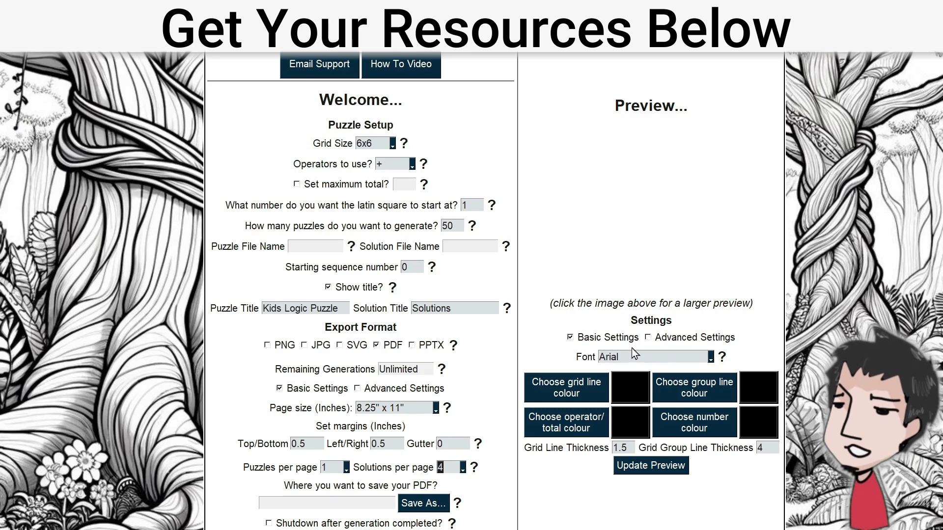
pyautogui.click(708, 359)
pyautogui.click(724, 405)
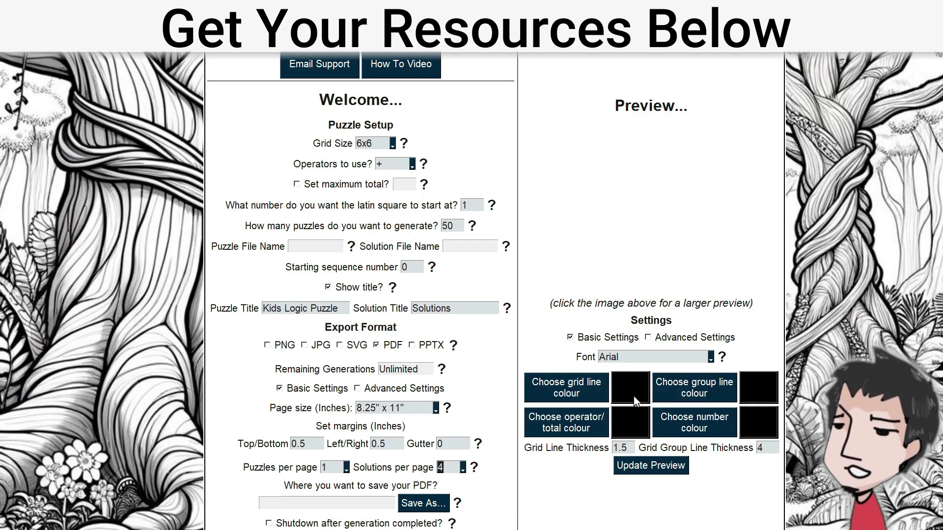
# Toggle Advanced and Basic Settings, then refresh the Kids Logic Puzzle page preview.
pyautogui.click(653, 339)
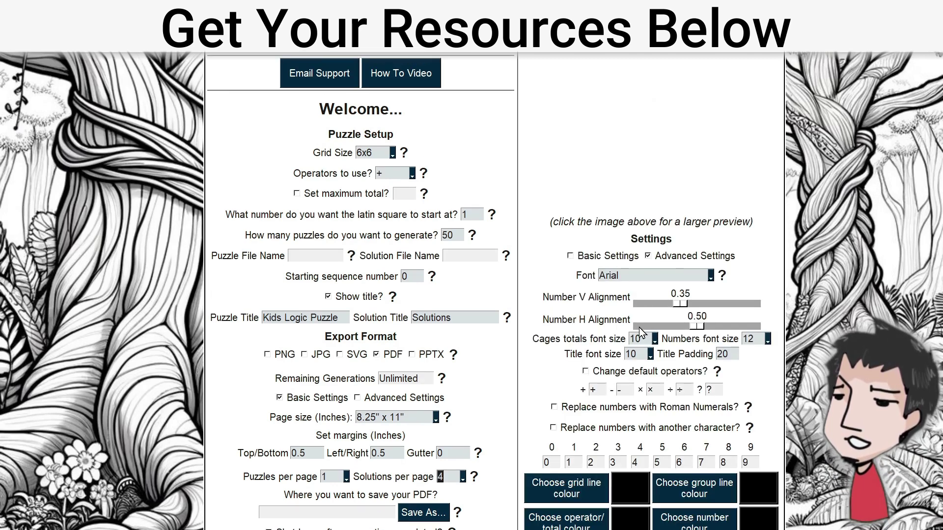
pyautogui.click(571, 256)
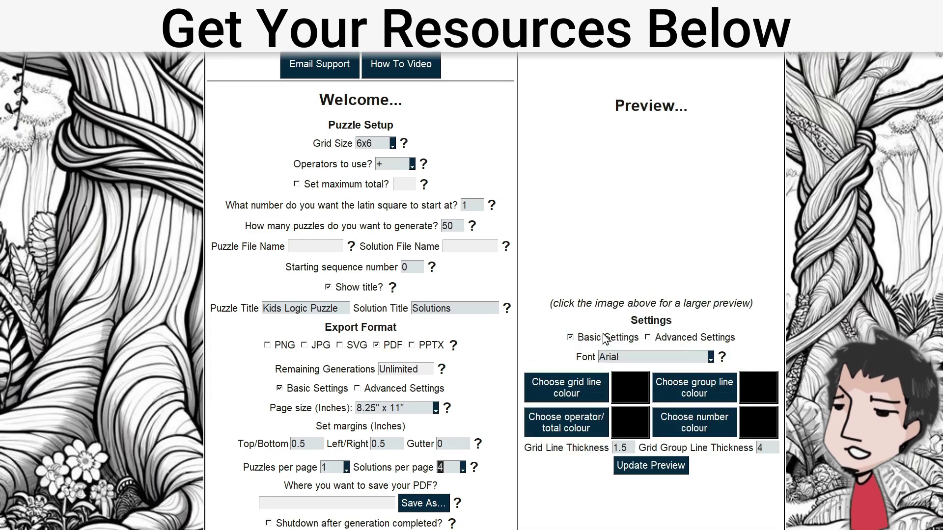
pyautogui.click(656, 468)
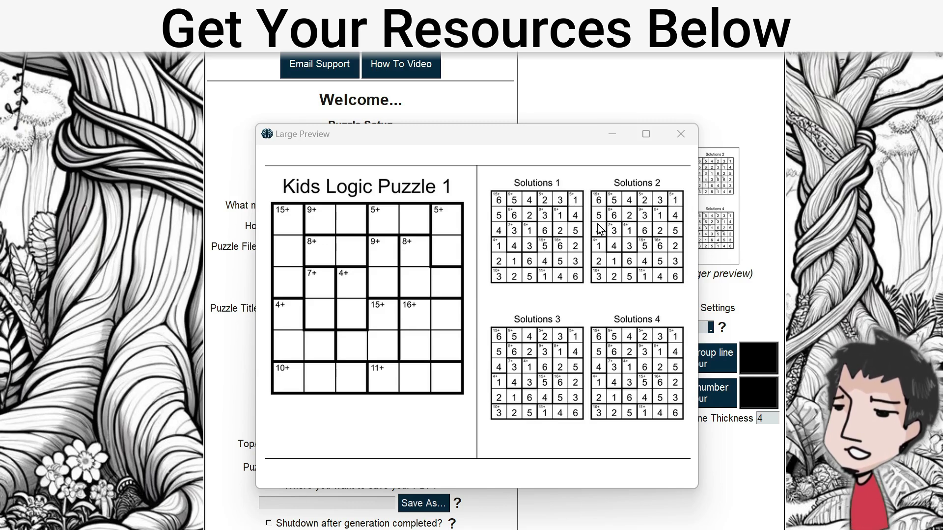
# Close the large preview, set the page size to 8.5" x 11" and start generating.
pyautogui.click(681, 134)
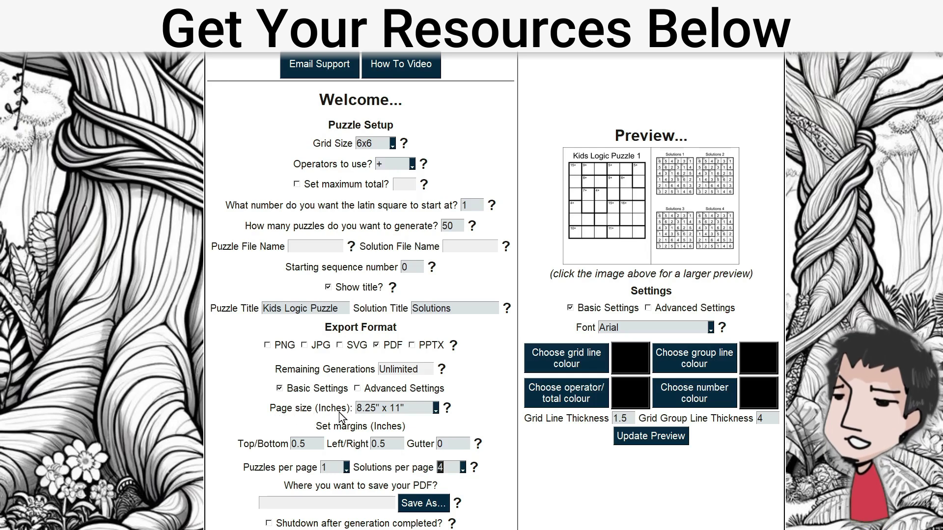
pyautogui.click(436, 409)
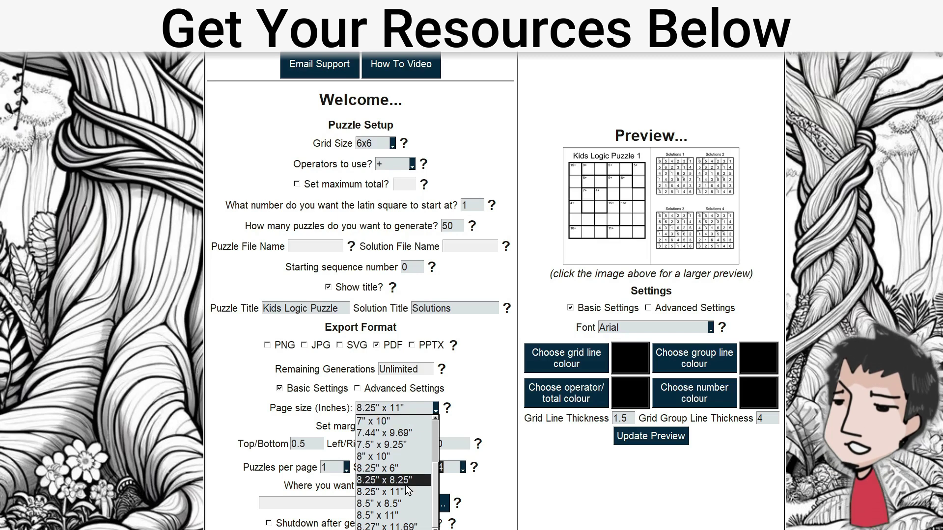
pyautogui.click(401, 517)
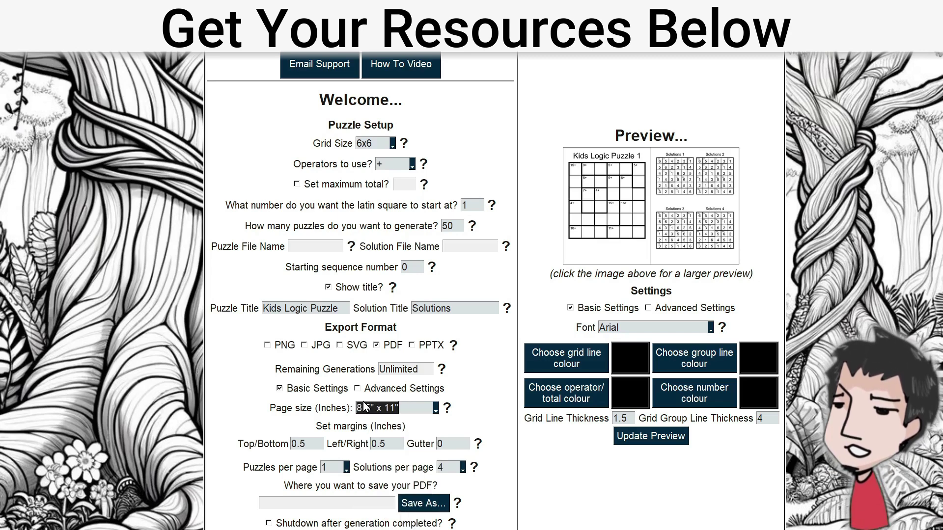
pyautogui.click(416, 415)
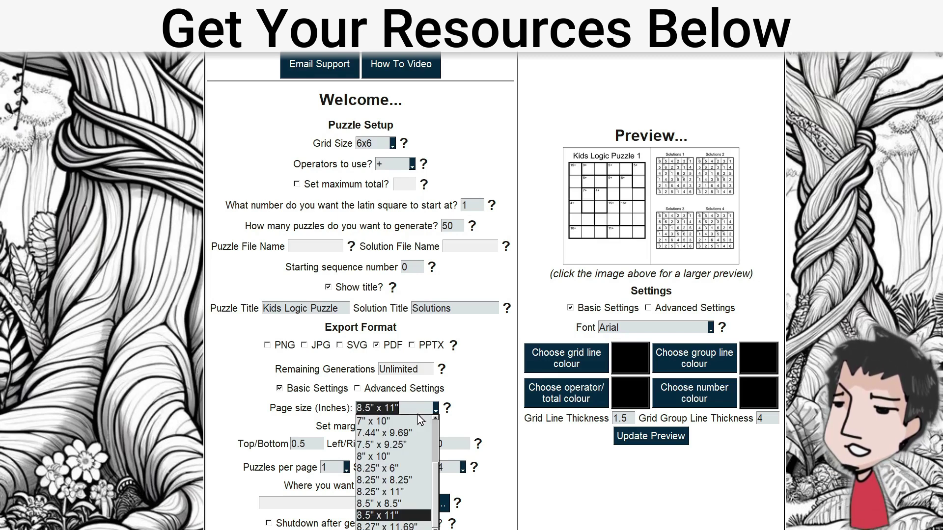
pyautogui.click(474, 419)
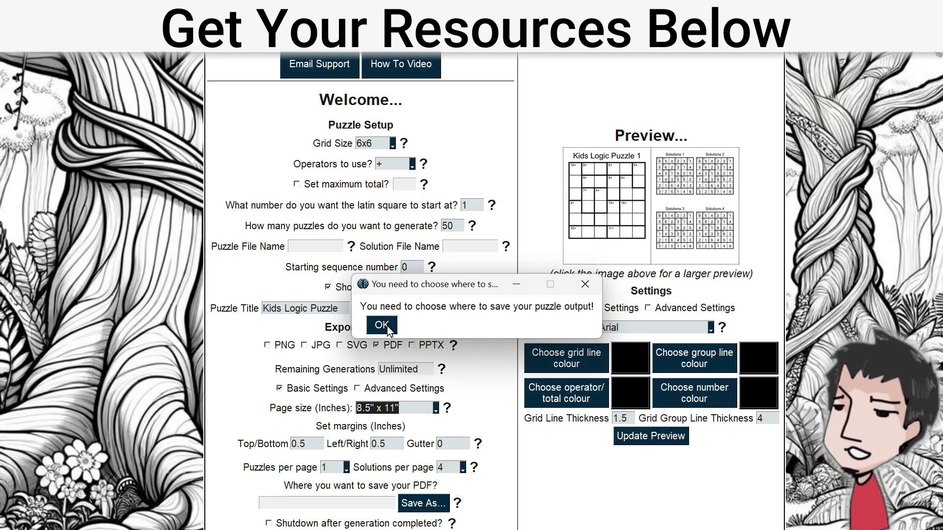
# Dismiss the missing-location warning and save the puzzle PDF as kidslogic2.
pyautogui.click(382, 326)
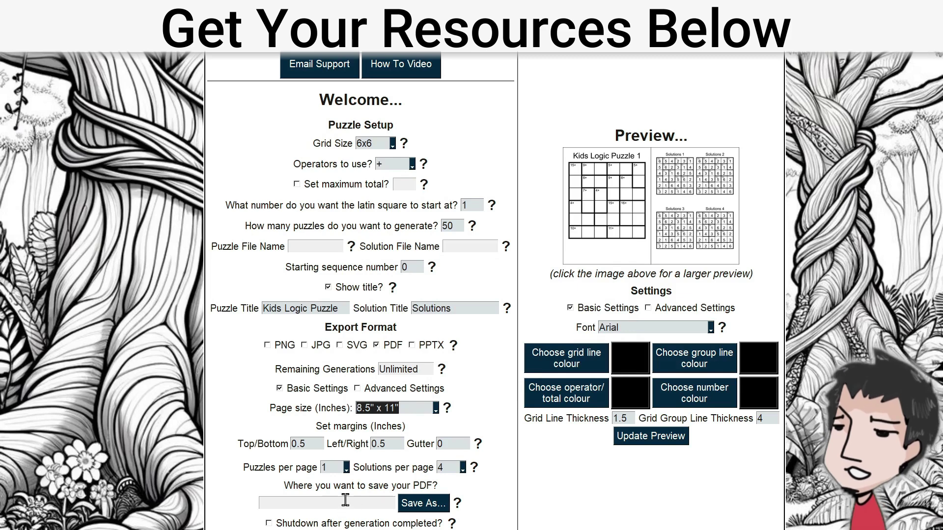
pyautogui.click(413, 506)
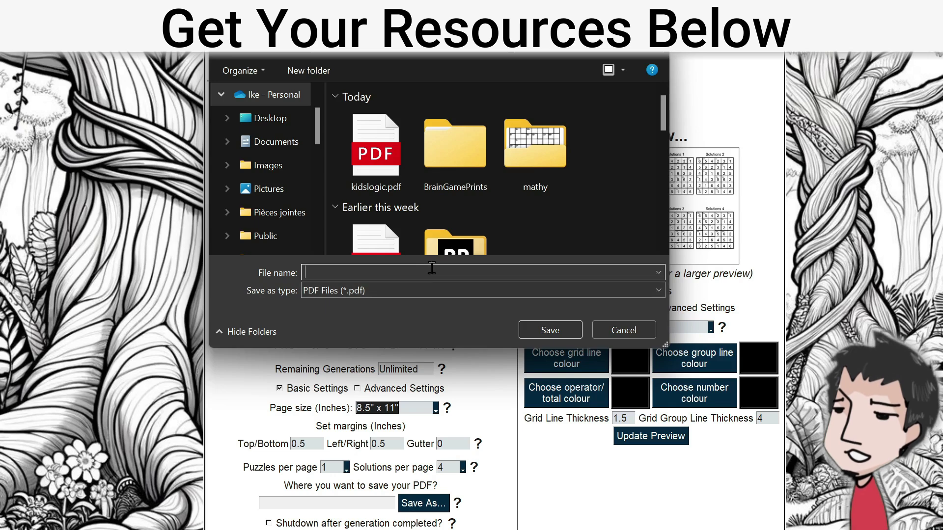
pyautogui.write('kids')
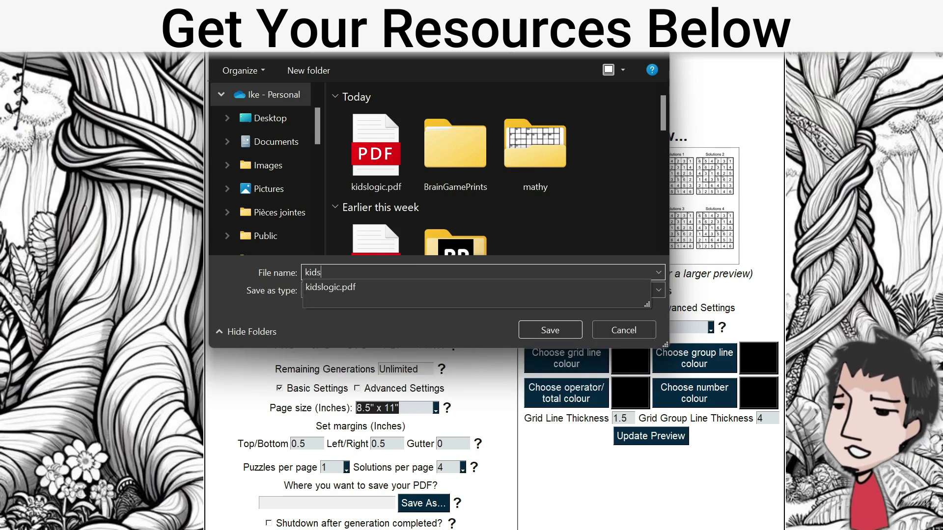
pyautogui.write('logic2')
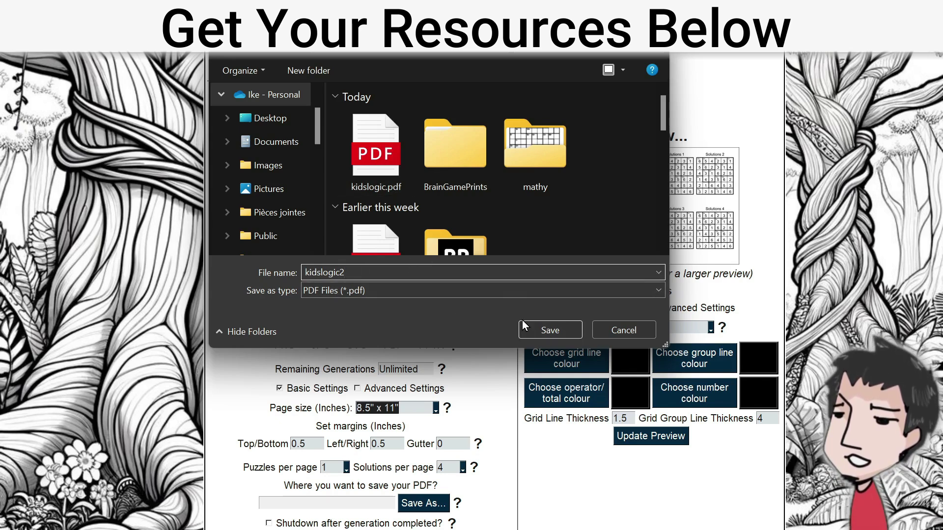
pyautogui.click(547, 331)
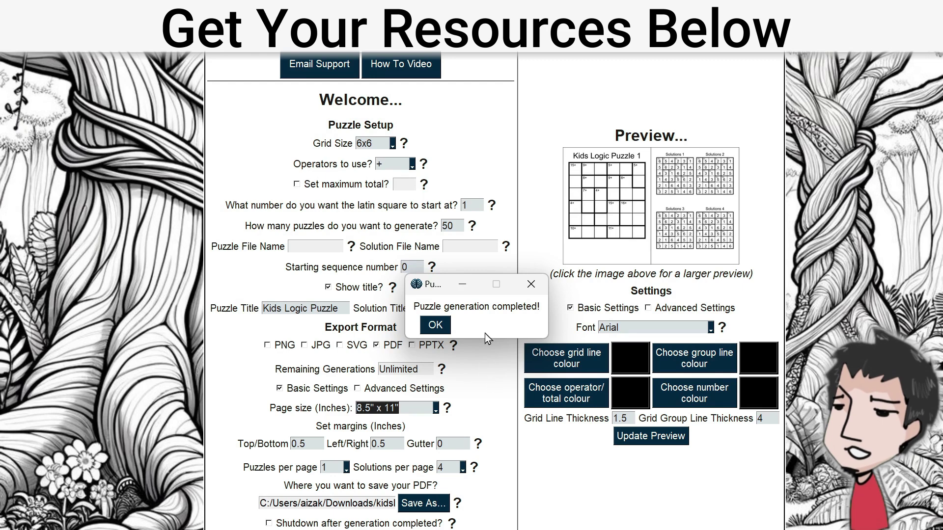
# Dismiss the completion message and open kidslogic2.pdf from the Downloads folder.
pyautogui.click(436, 326)
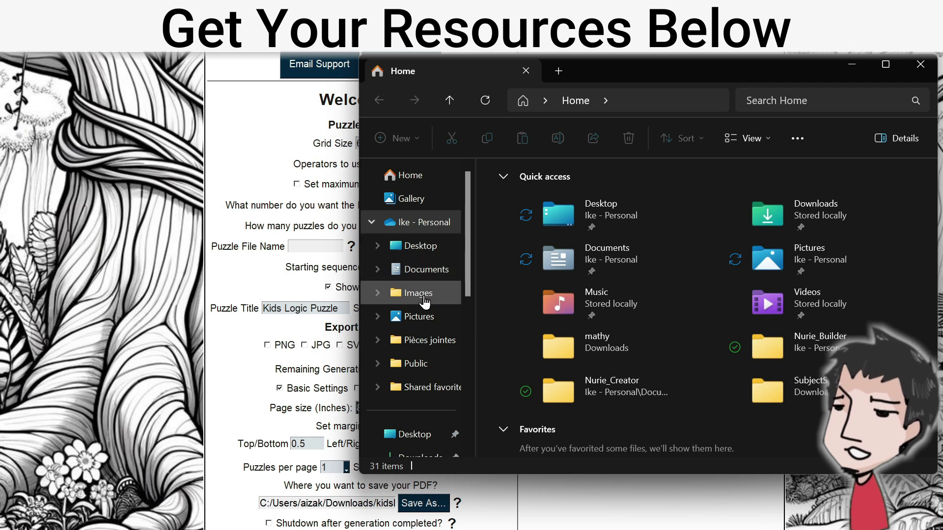
pyautogui.scroll(-3, 422, 276)
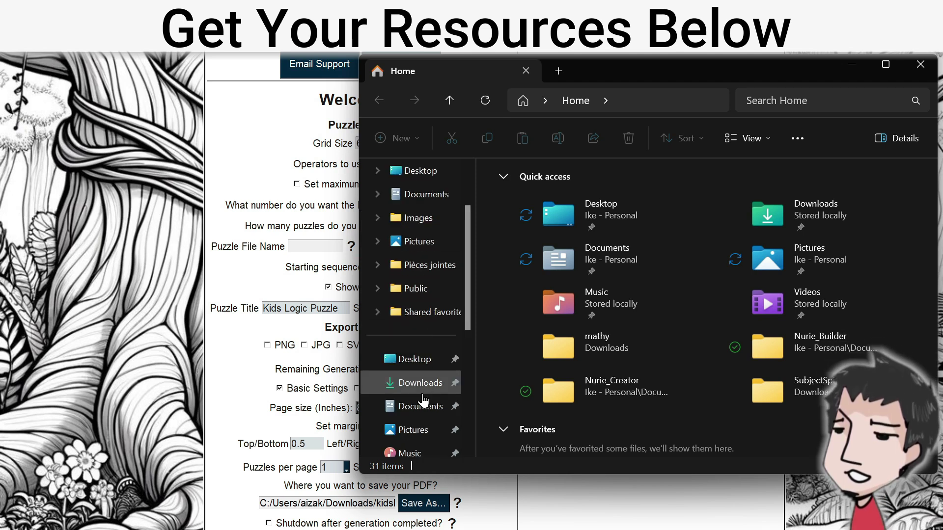
pyautogui.click(421, 383)
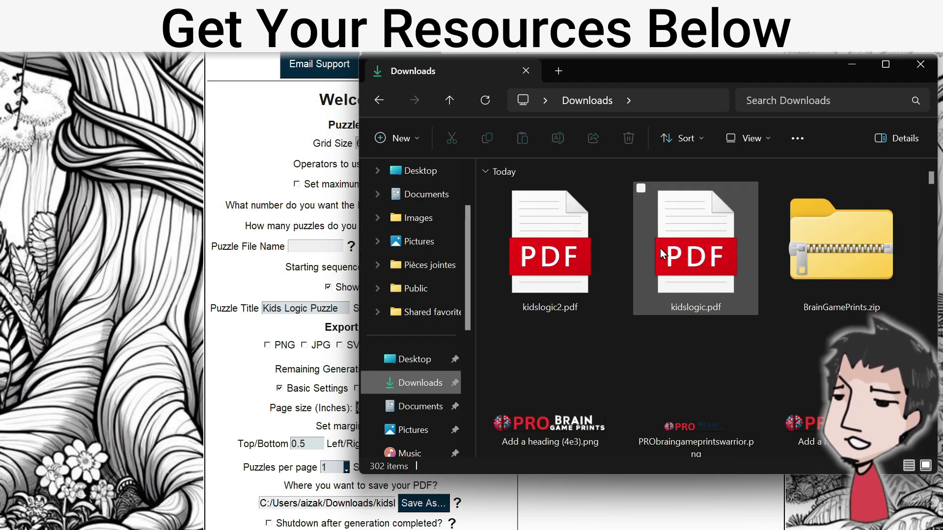
pyautogui.doubleClick(543, 247)
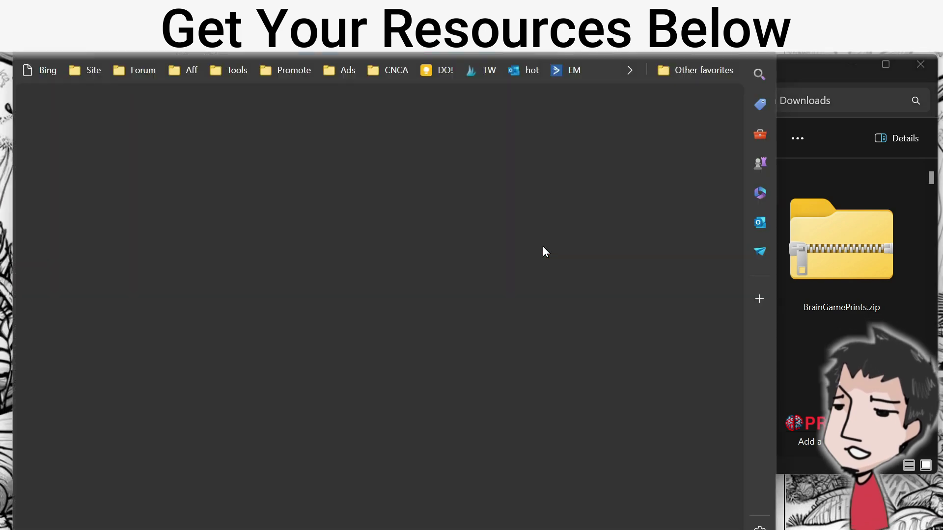
# Maximize the Edge window and scroll the PDF down to page 2.
pyautogui.press('super+Up')
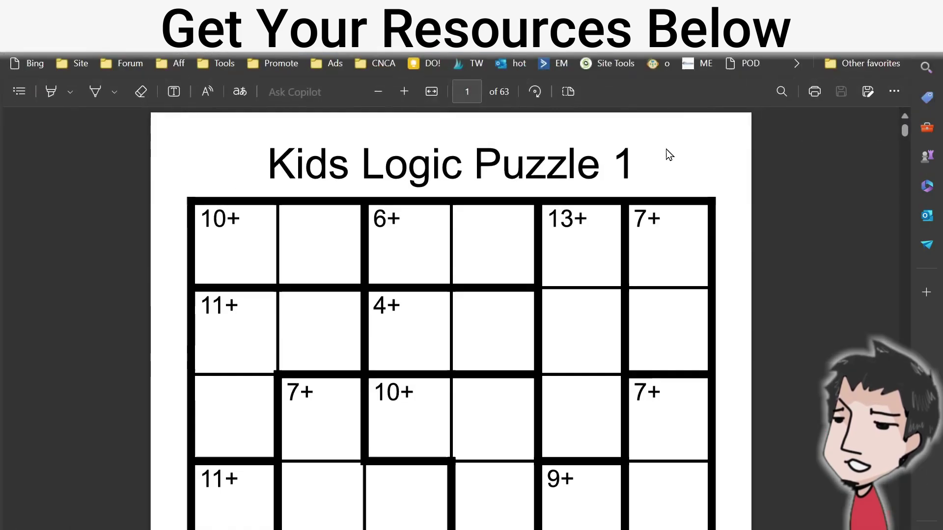
pyautogui.moveTo(906, 133); pyautogui.dragTo(854, 126)
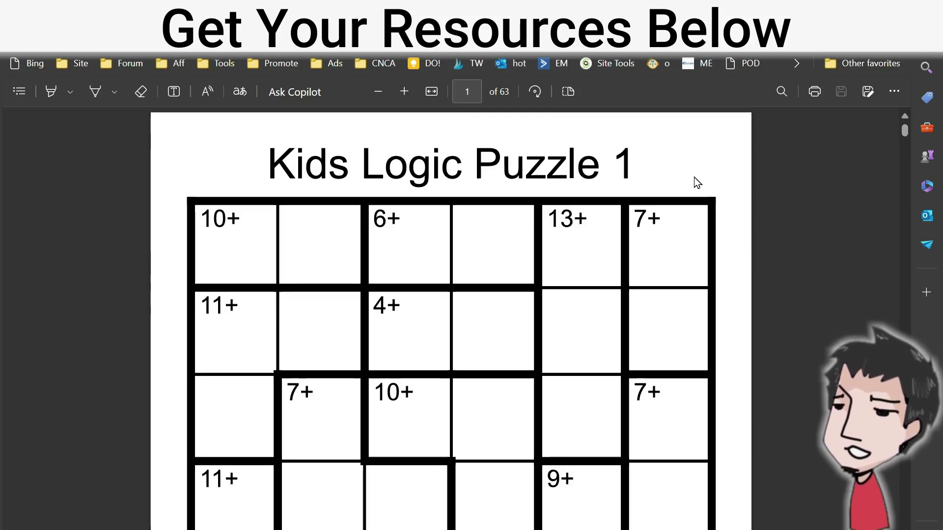
pyautogui.scroll(-15, 565, 391)
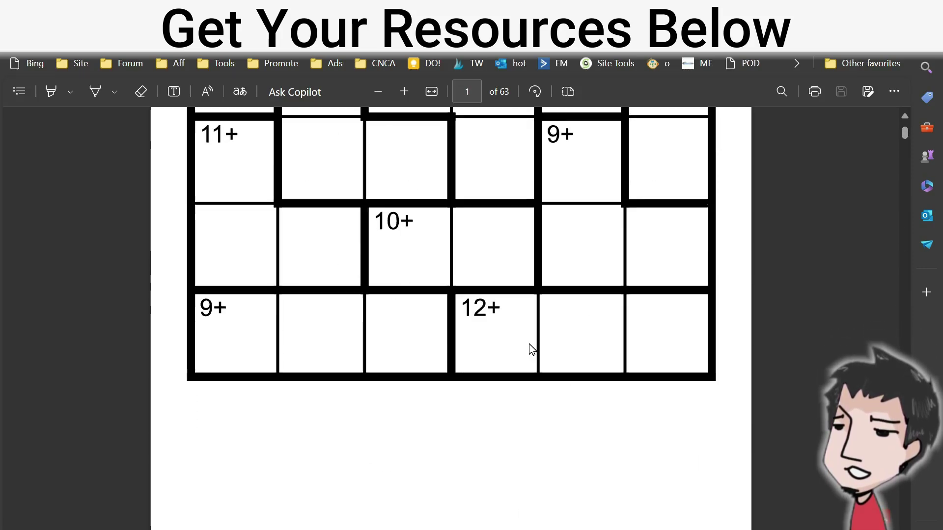